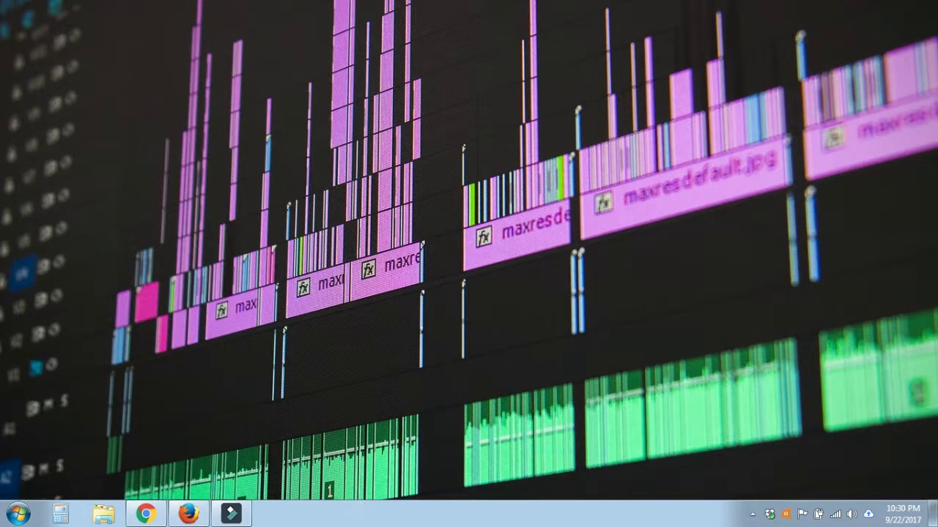
Add the blue clip from the album to the Filmora timeline.
click(236, 514)
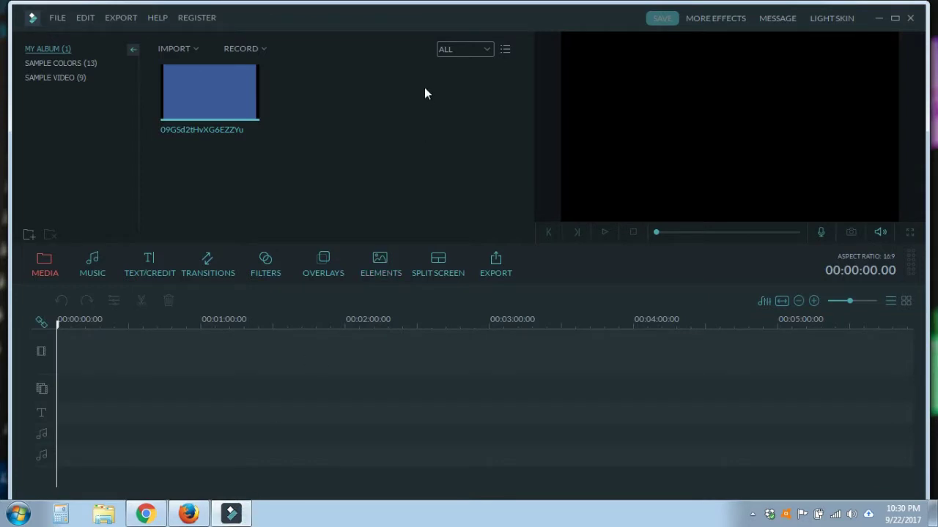
click(240, 105)
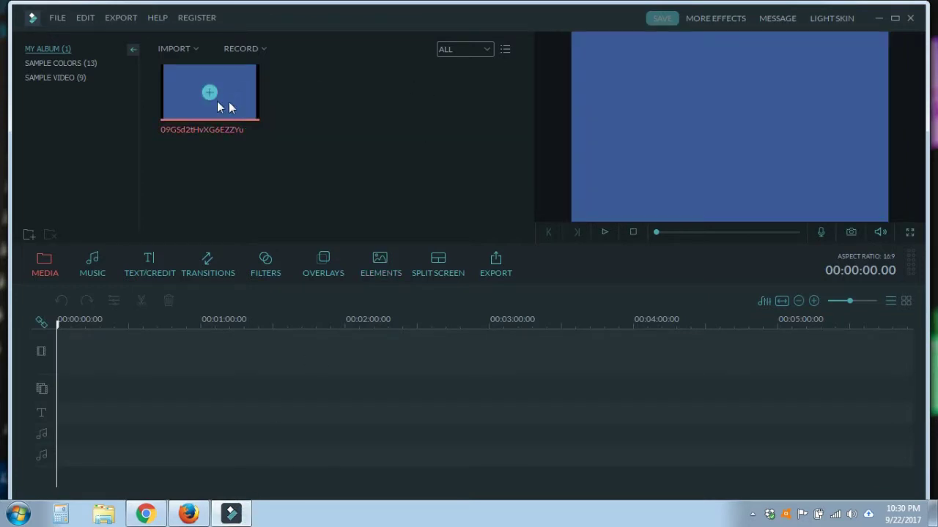
click(208, 94)
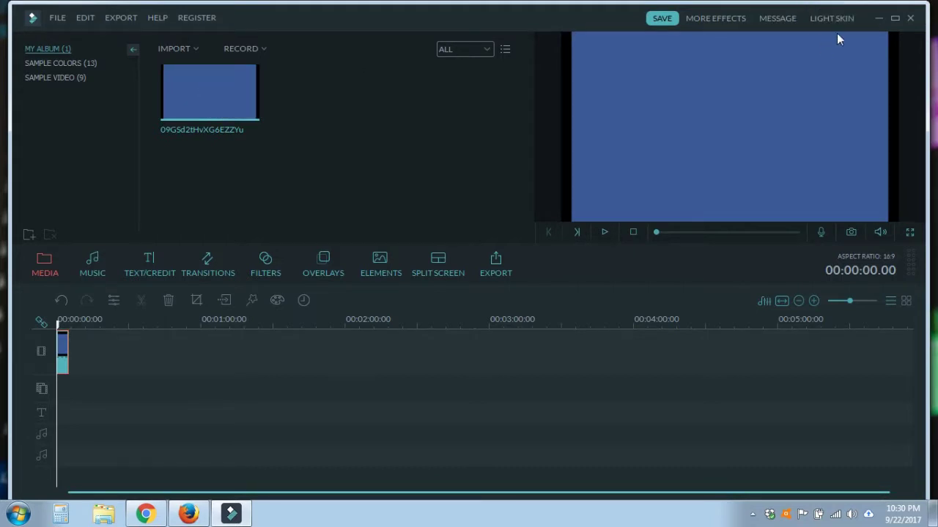
Maximize the editor and import the 'How to Remove Chrome Extension Permanently' video.
click(893, 19)
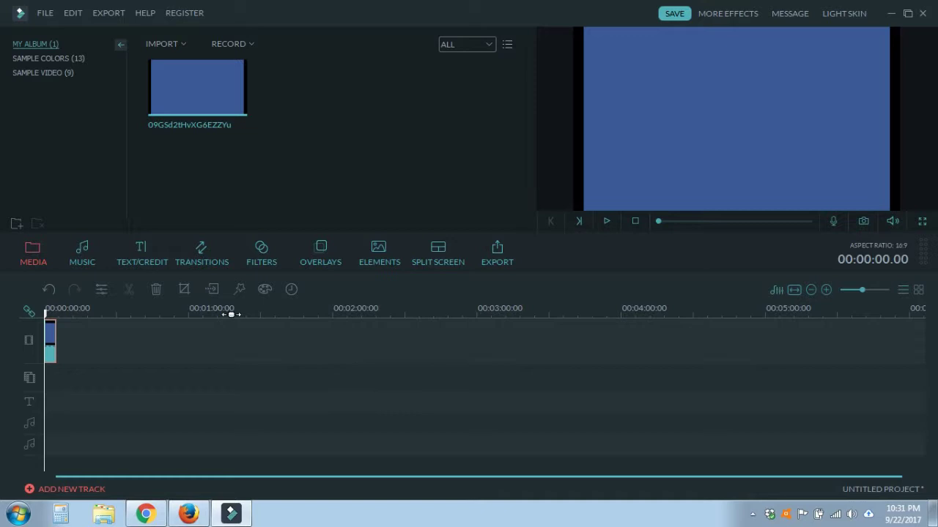
click(161, 44)
click(178, 61)
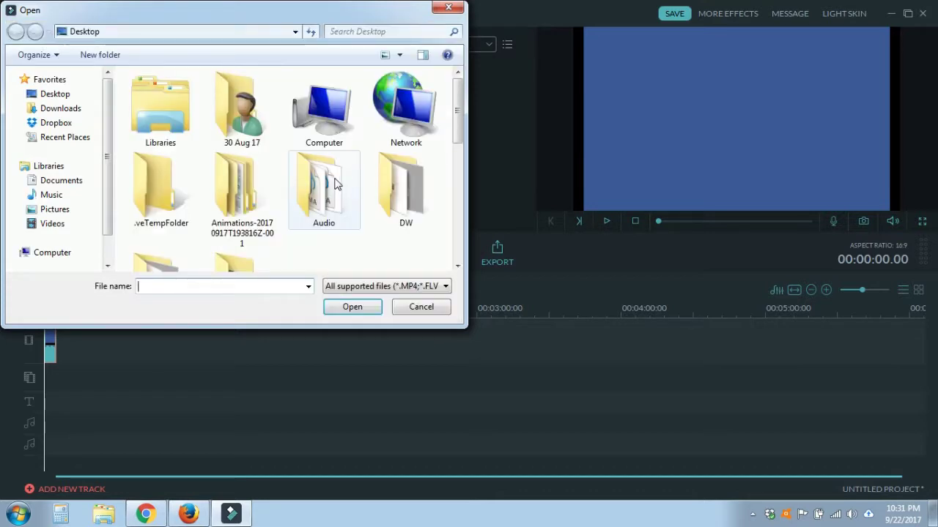
drag(460, 125, 465, 241)
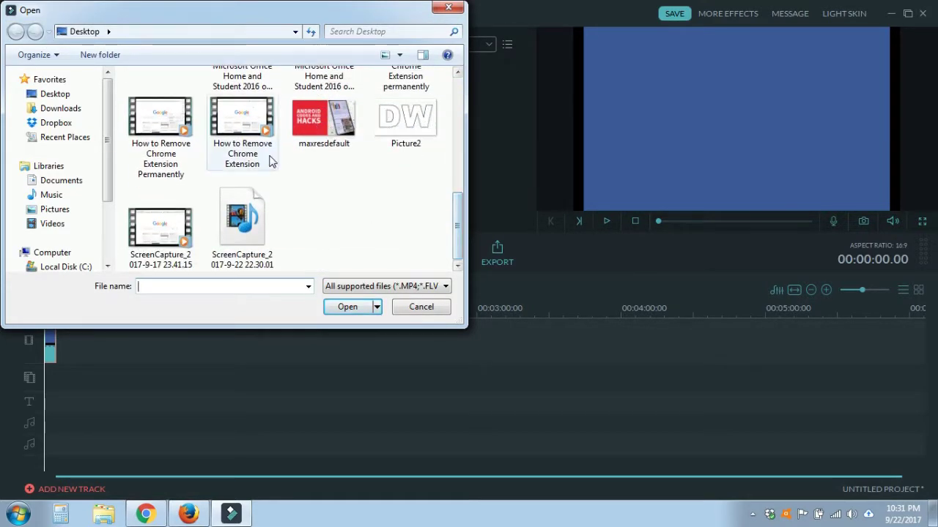
double_click(154, 117)
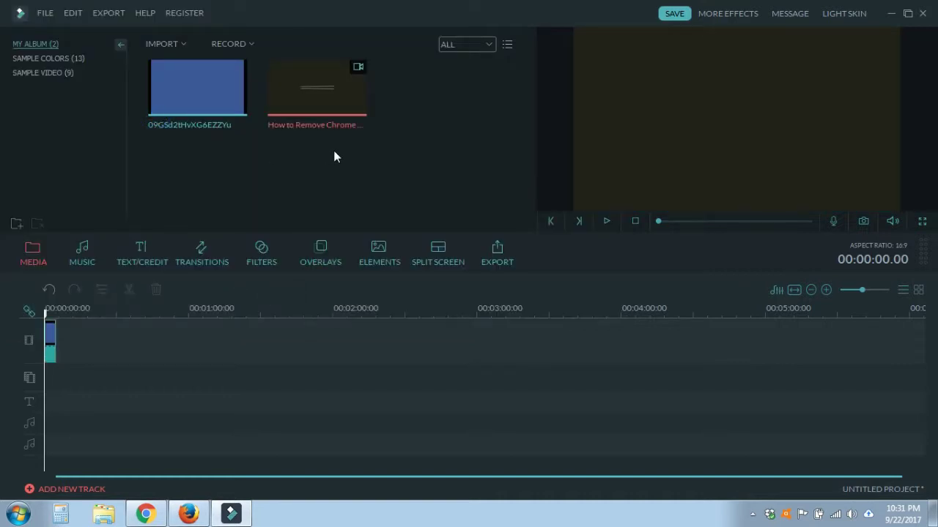
Drag the Chrome extension video onto the video track ahead of the blue clip.
click(321, 93)
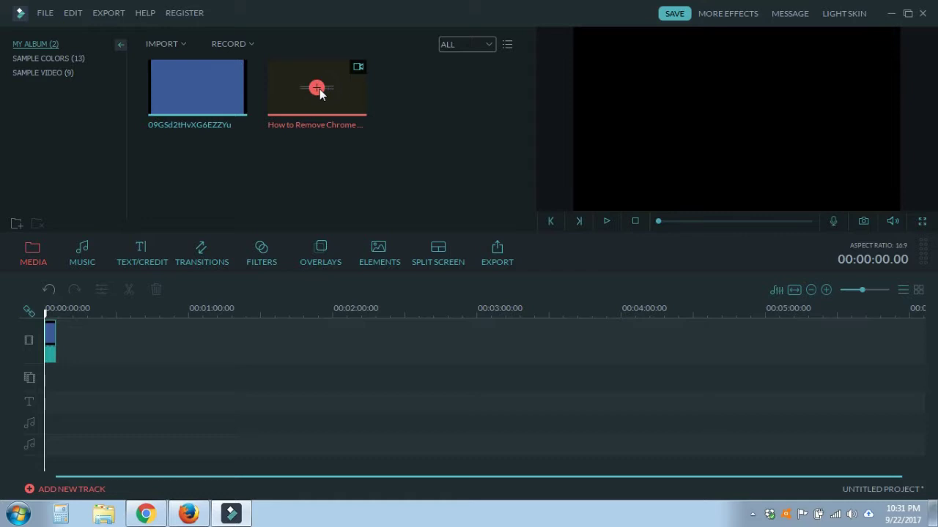
drag(307, 347, 308, 349)
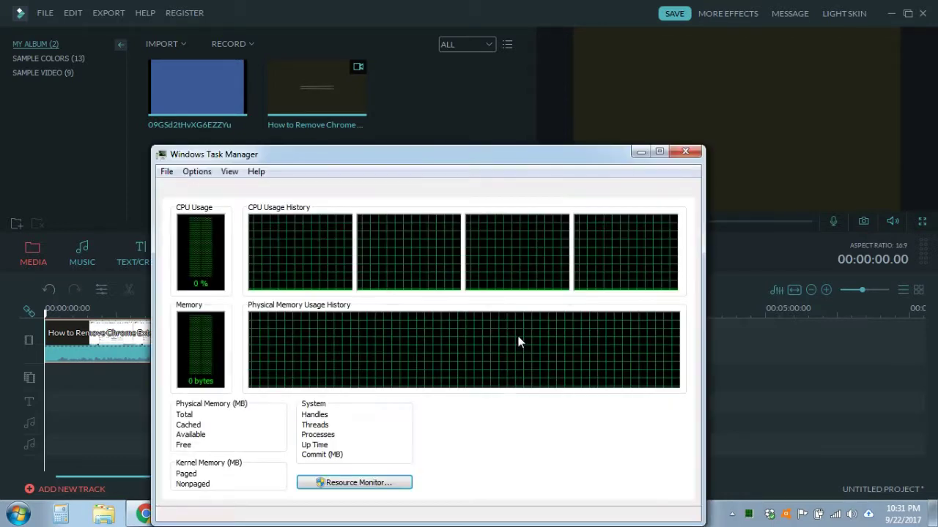
Minimize Filmora and use Go To Process on Wondershare Filmora to locate Filmora.exe.
click(435, 122)
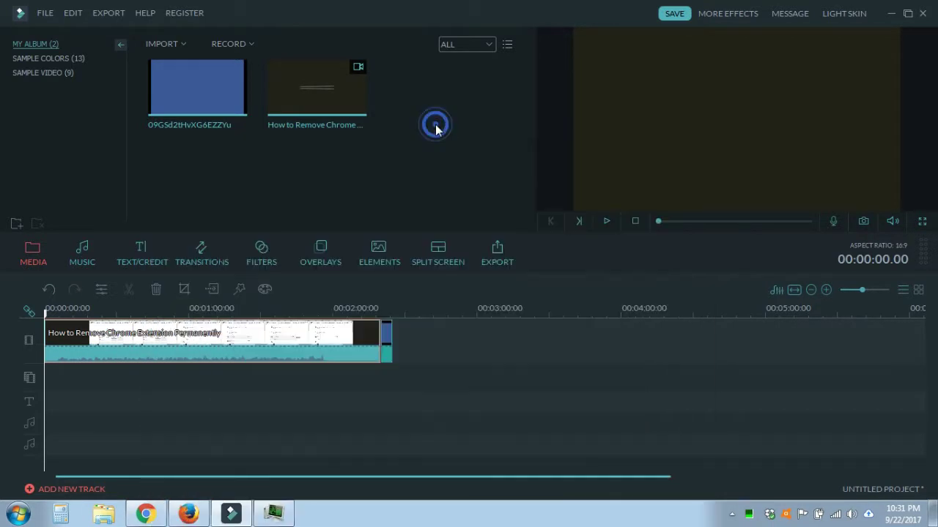
click(893, 13)
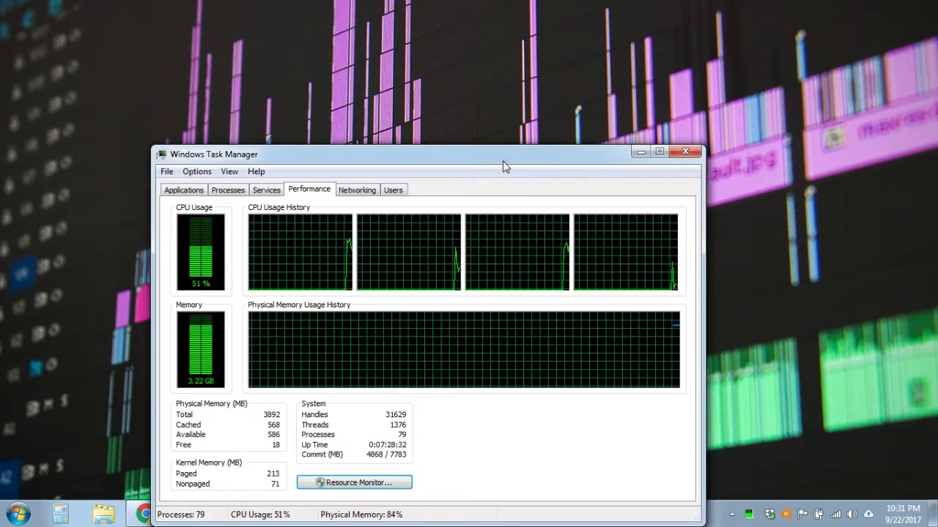
drag(503, 167, 489, 77)
click(172, 107)
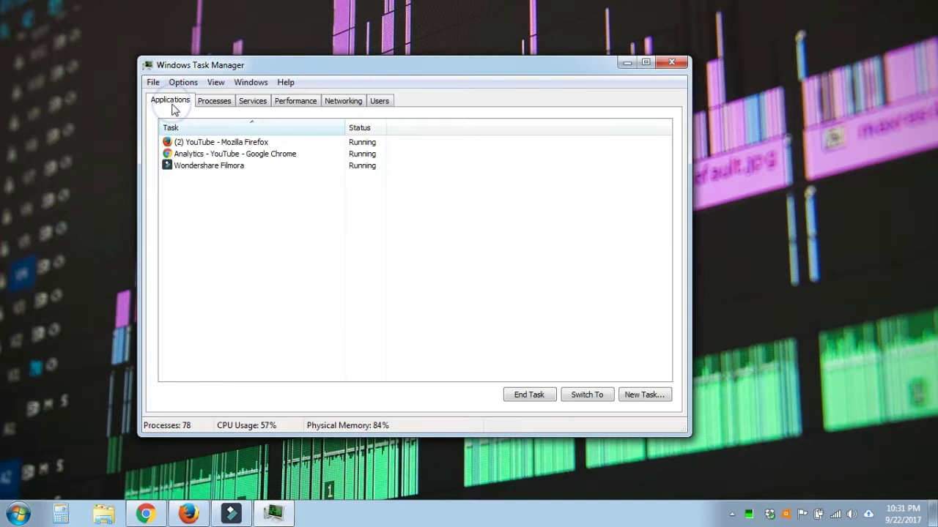
click(198, 167)
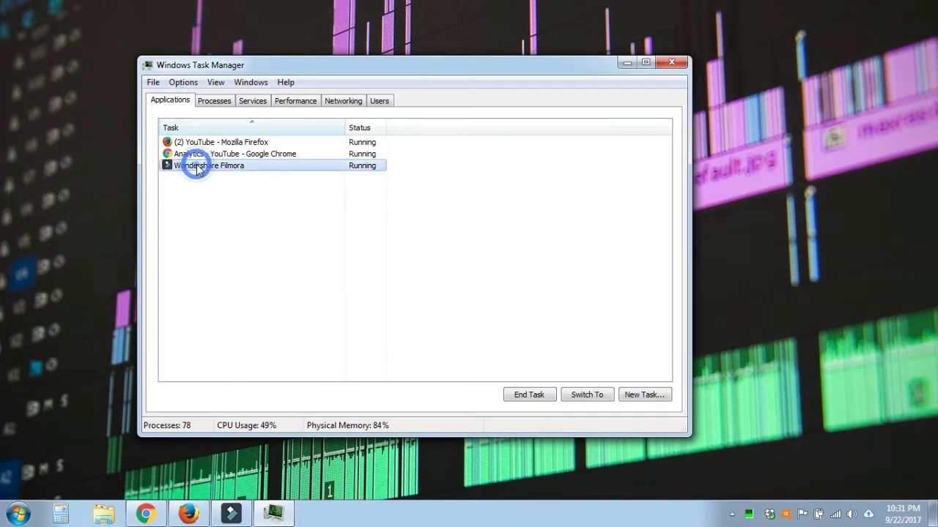
right_click(198, 168)
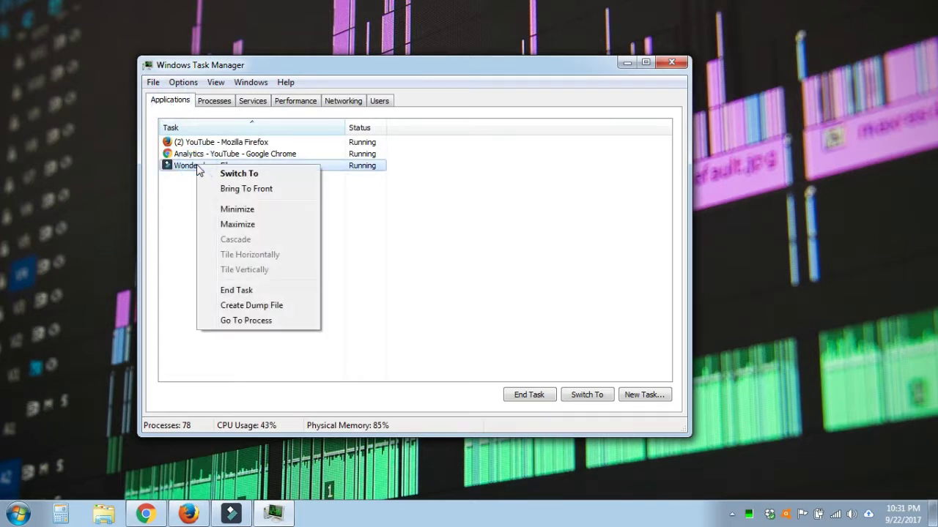
click(235, 321)
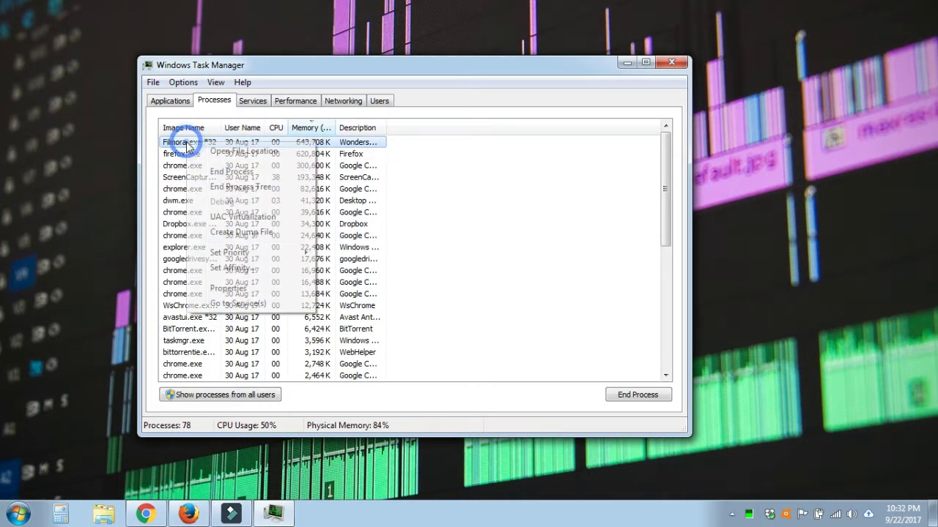
Set Filmora.exe's processor affinity to CPU 1 and CPU 3 only.
right_click(188, 148)
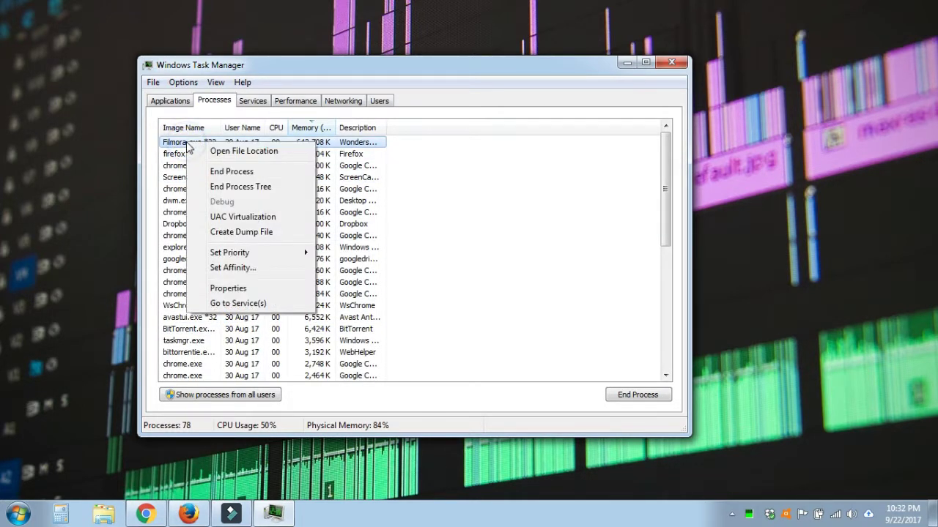
click(217, 269)
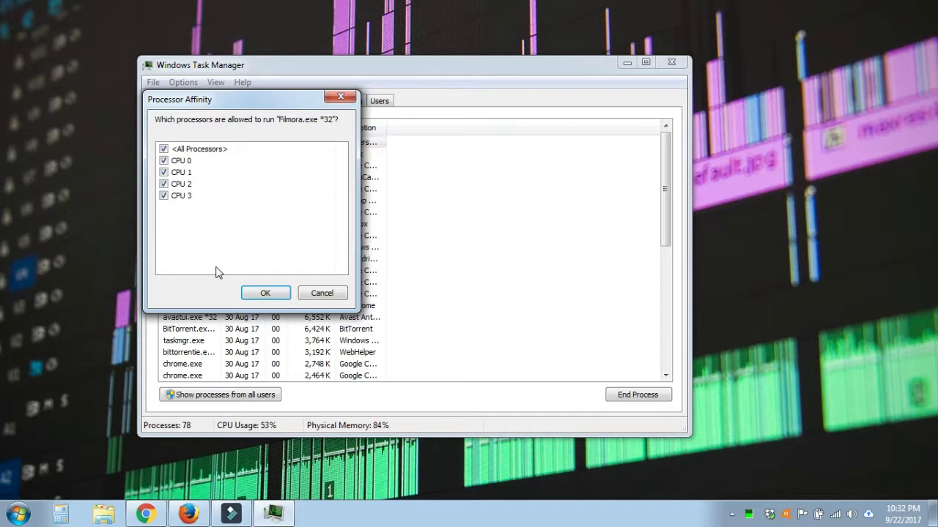
drag(210, 103, 264, 100)
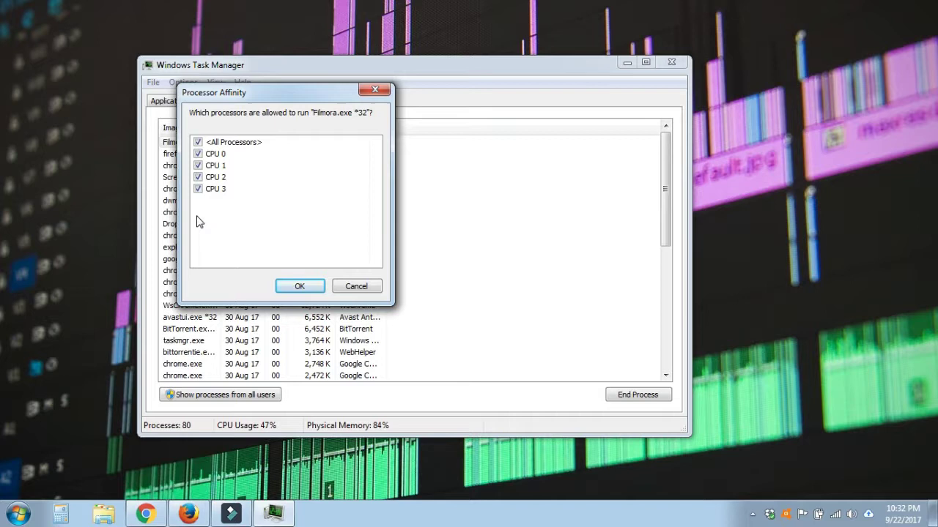
click(198, 142)
click(198, 165)
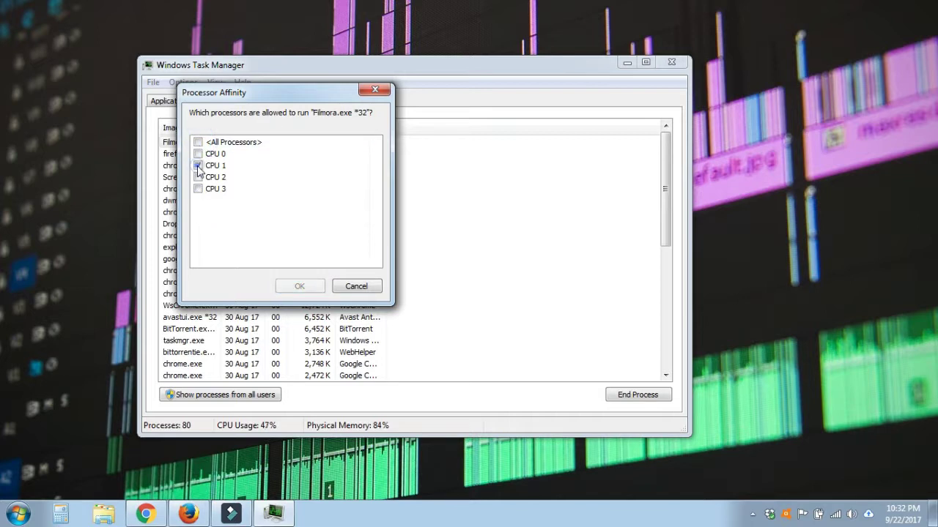
click(197, 189)
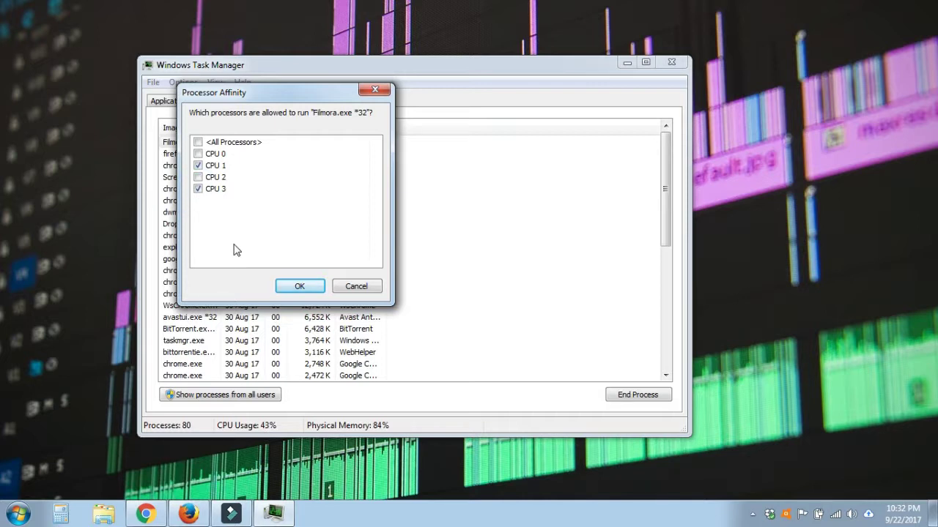
click(307, 288)
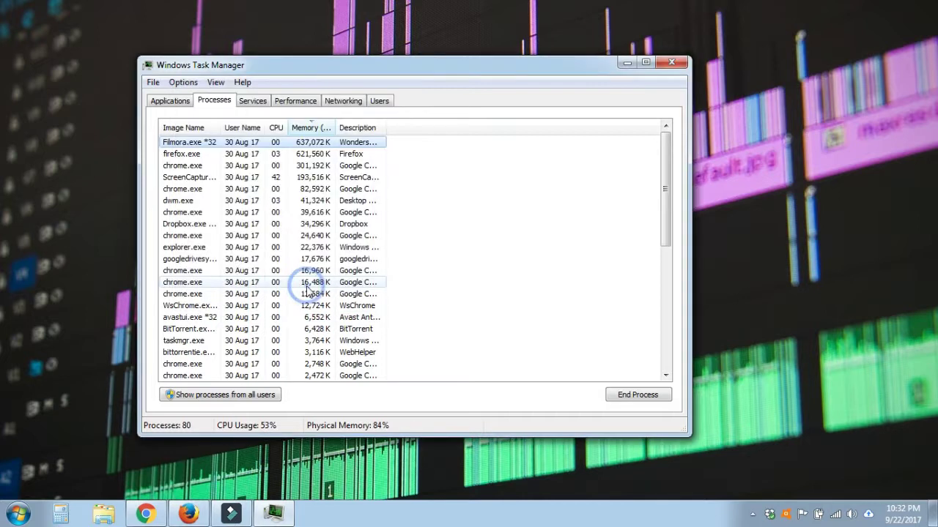
Return to Filmora and open Export > Create Video to view the MP4 output settings.
click(232, 512)
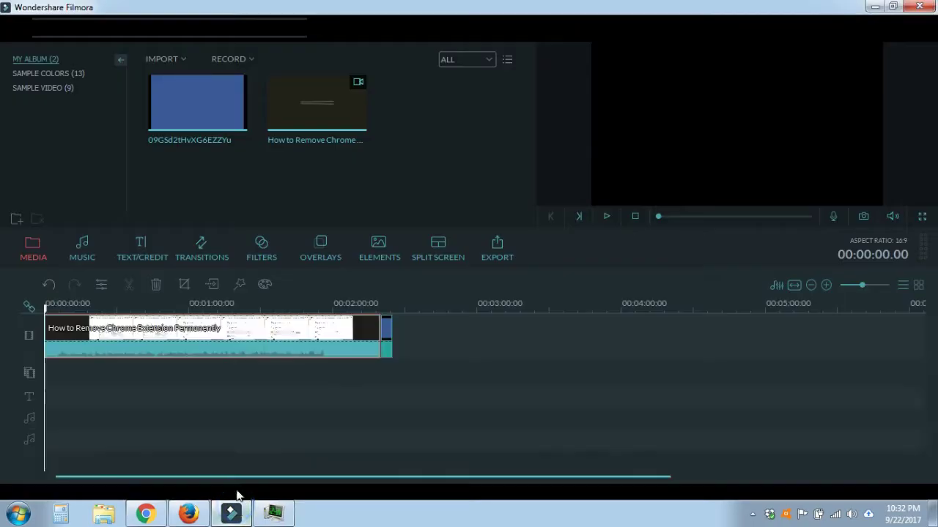
click(130, 14)
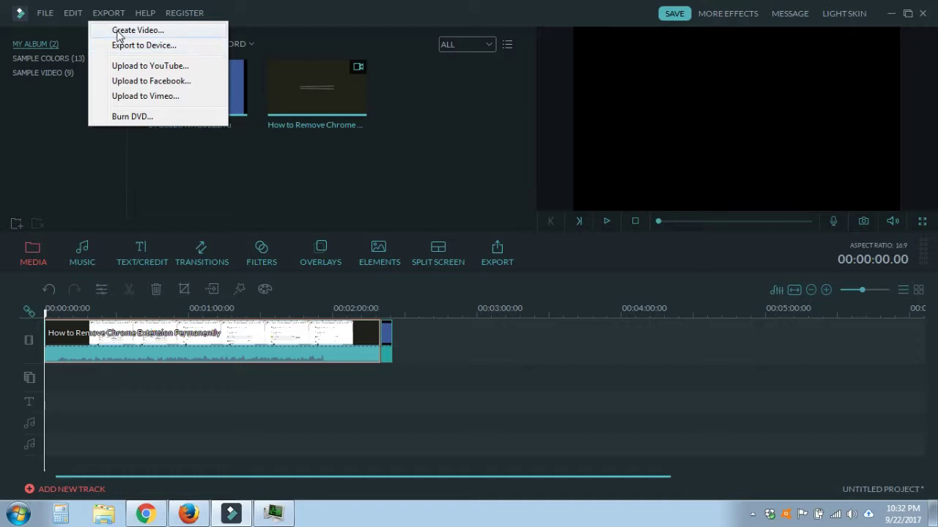
click(117, 31)
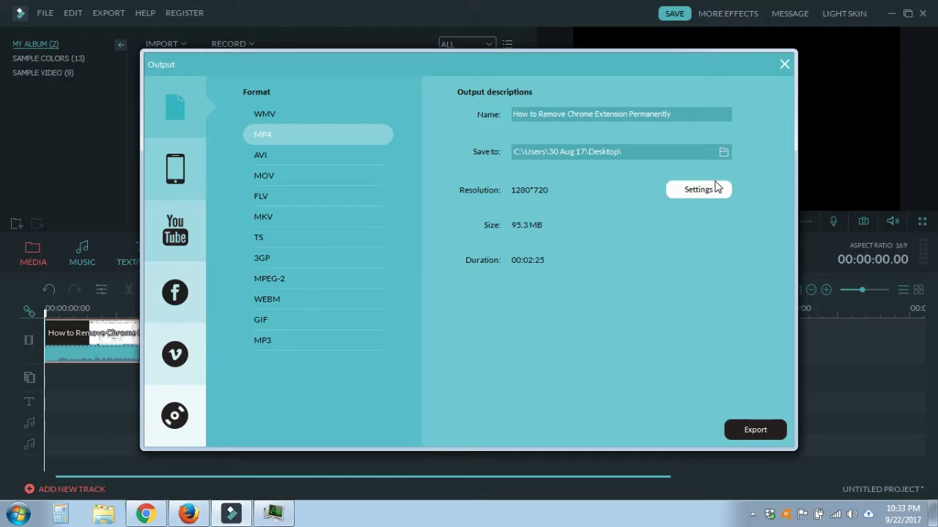
Close the Output dialog and narrow Filmora.exe's affinity to CPU 1 by unchecking CPU 3.
click(782, 65)
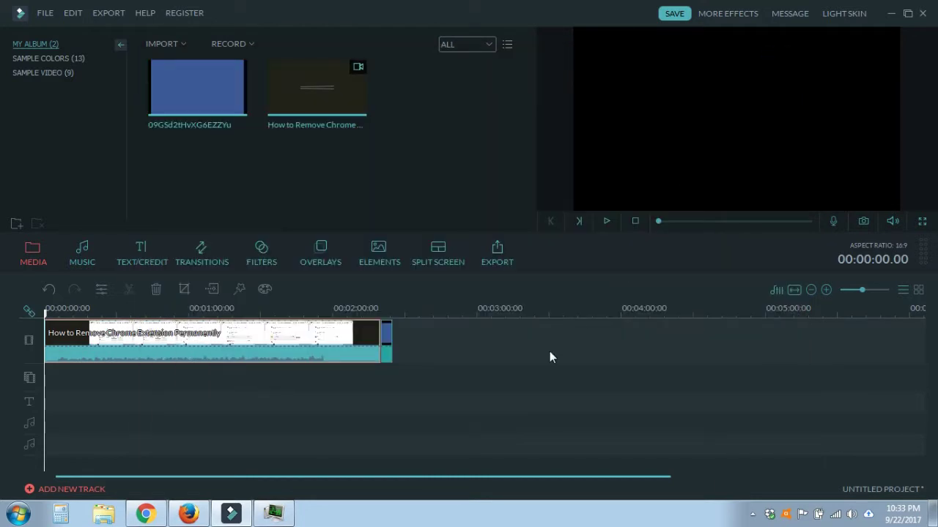
click(273, 513)
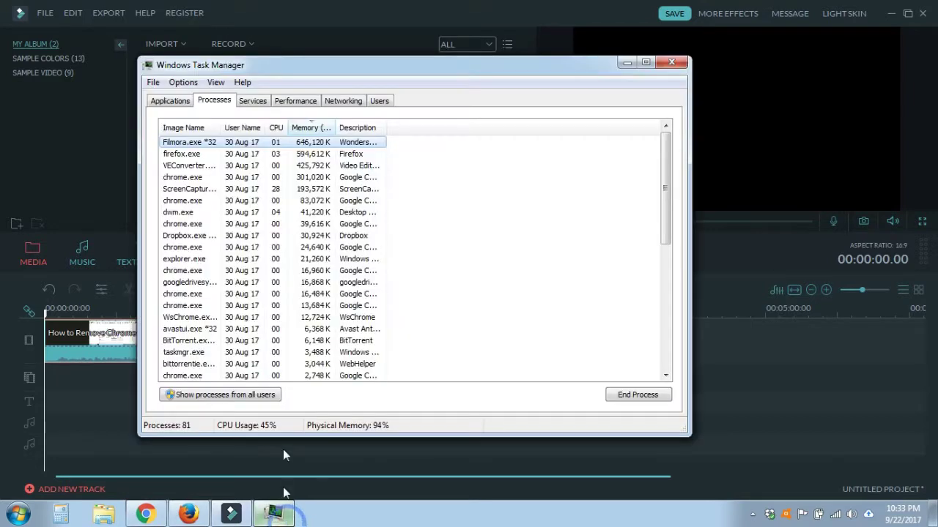
right_click(189, 143)
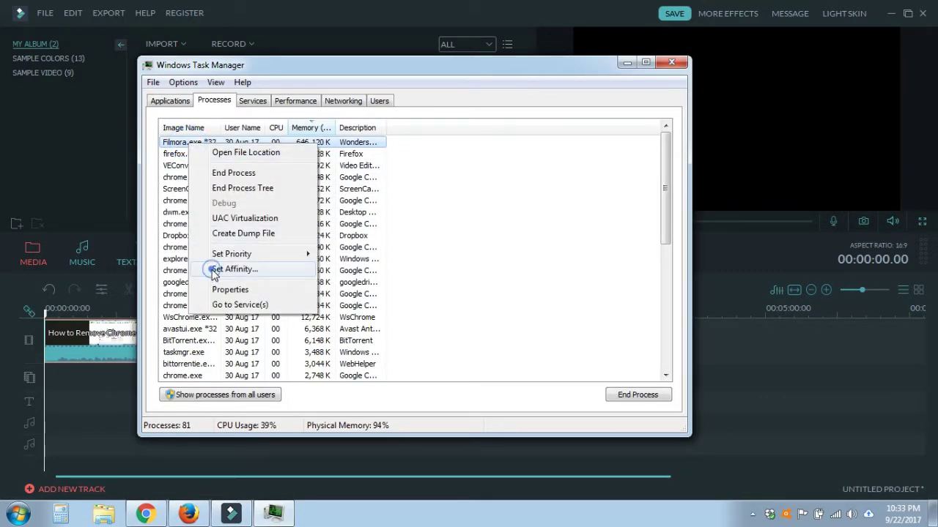
click(220, 269)
click(163, 184)
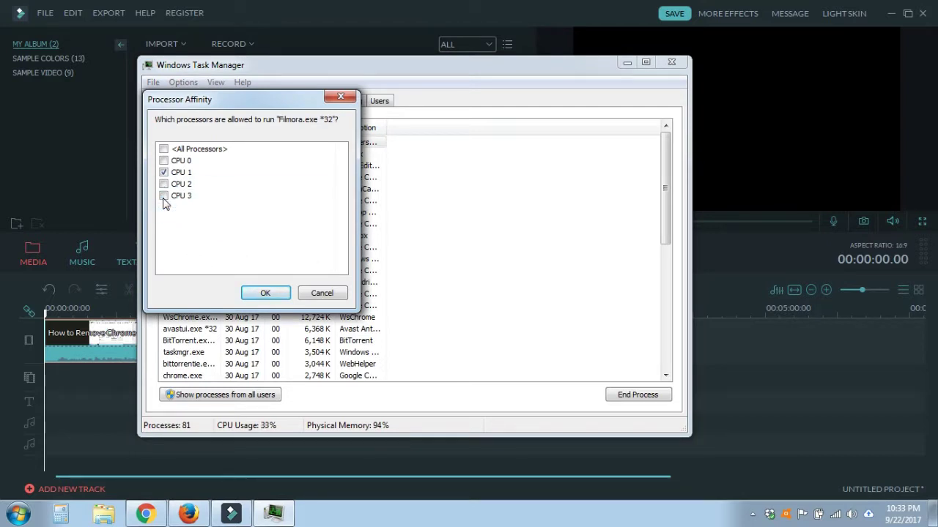
click(266, 293)
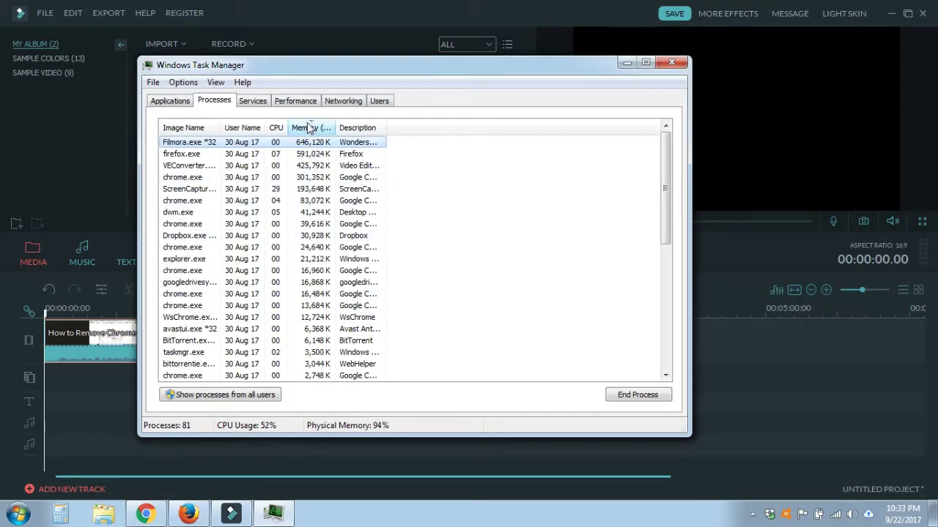
Close the Task Manager window, leaving the Filmora editor with both clips.
mouse_move(339, 73)
mouse_down()
mouse_move(339, 102)
mouse_move(273, 127)
mouse_up()
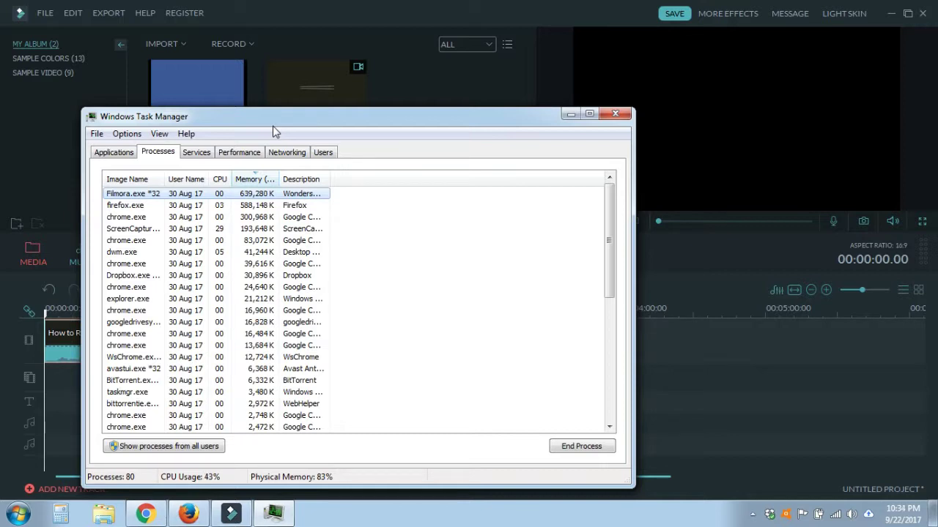
click(622, 115)
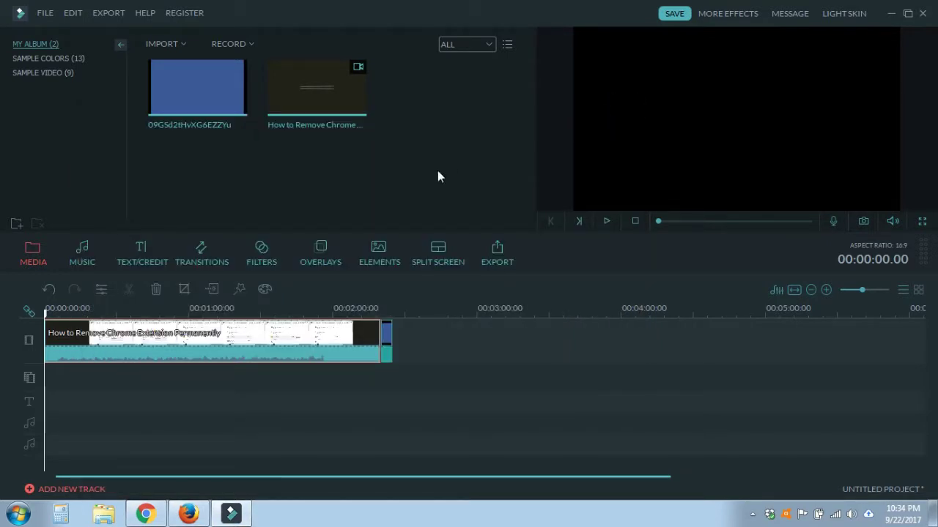